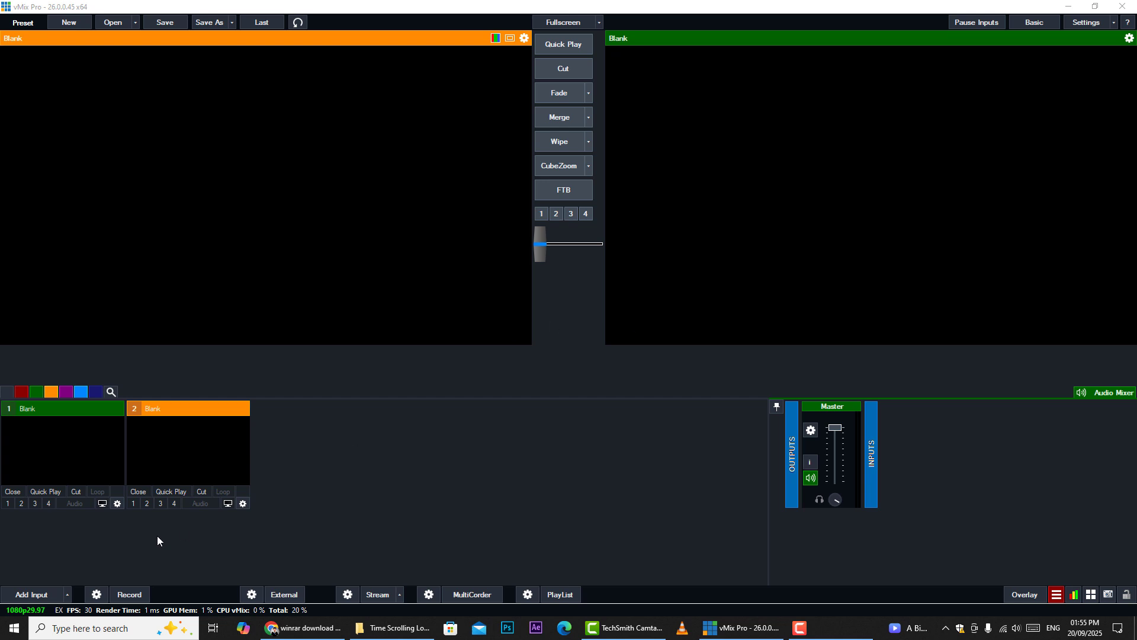
# Add the green-screen journalist news reporter video as an input and start it playing on loop
pyautogui.click(35, 595)
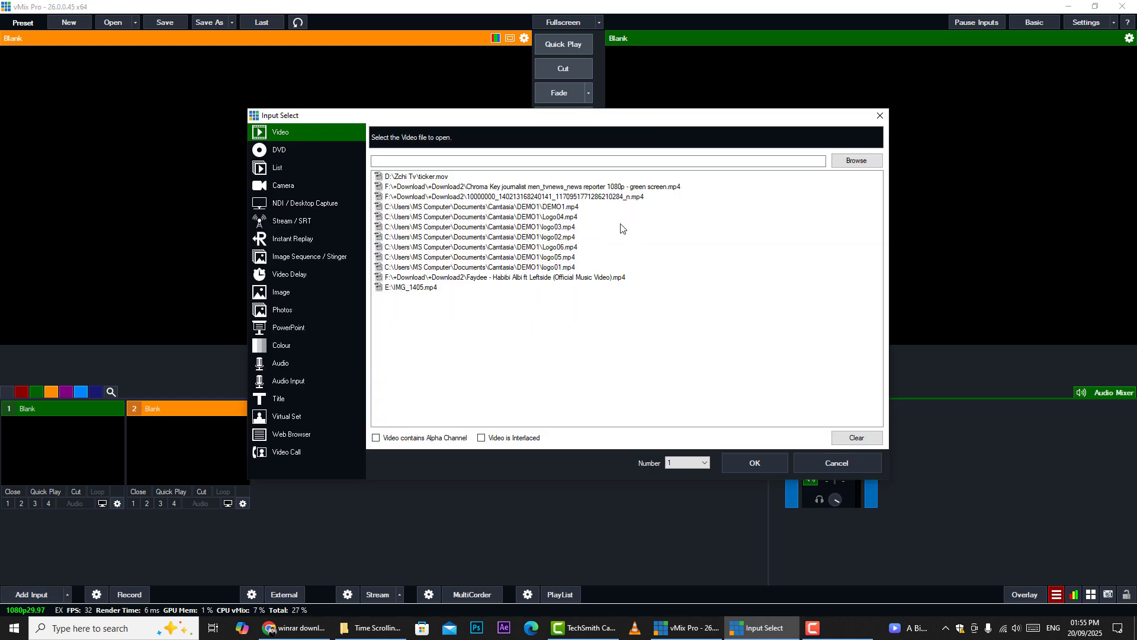
pyautogui.click(616, 188)
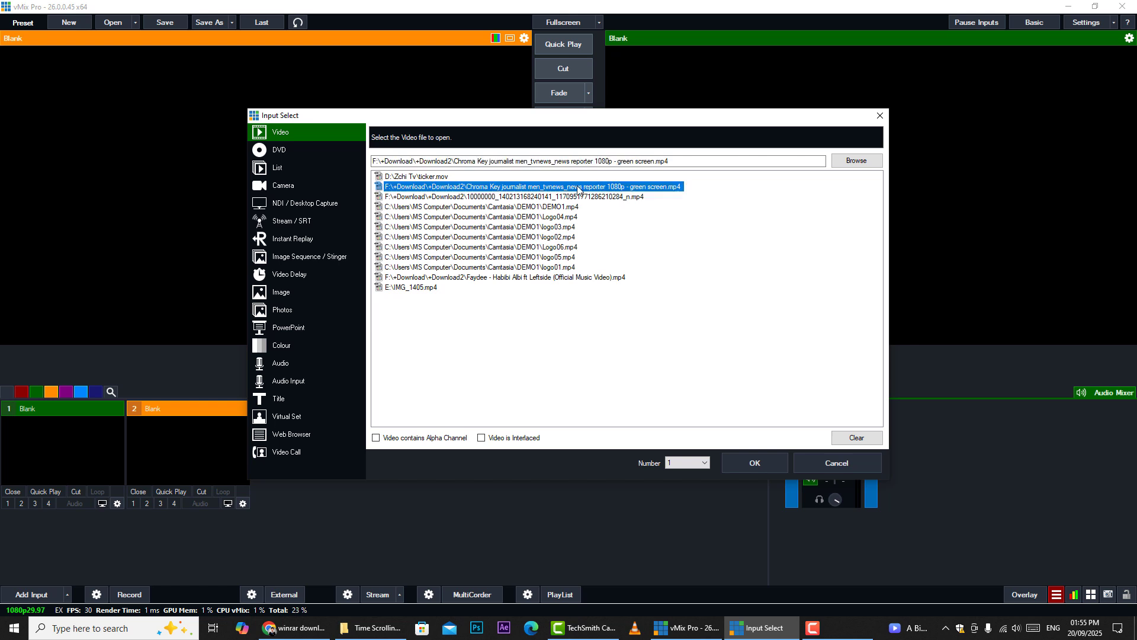
pyautogui.click(765, 458)
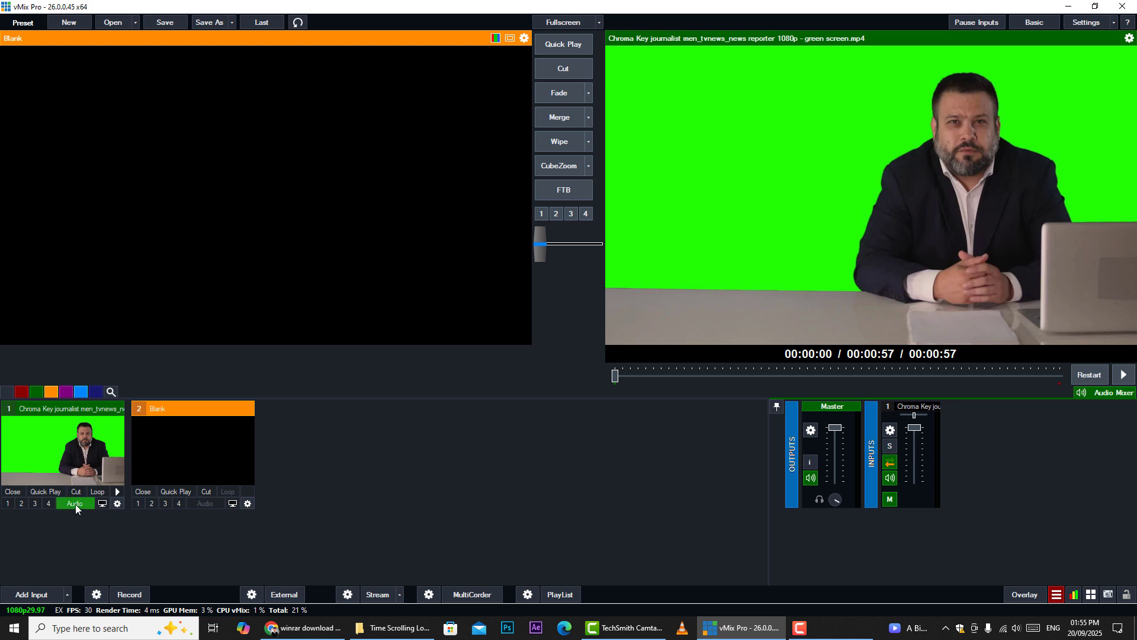
pyautogui.click(116, 493)
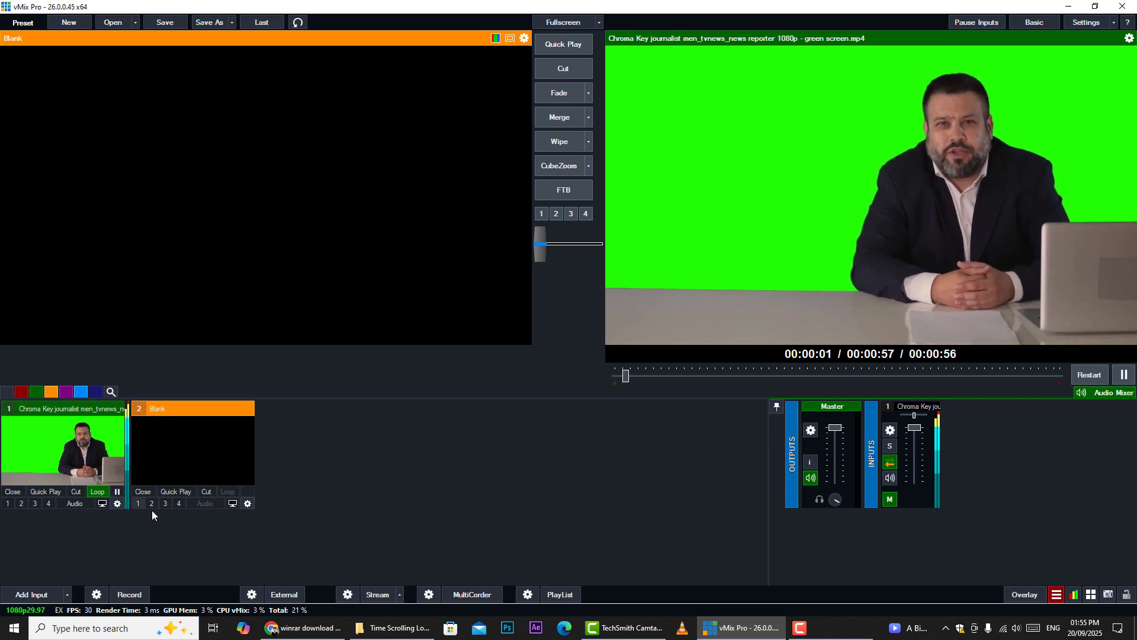
pyautogui.click(303, 628)
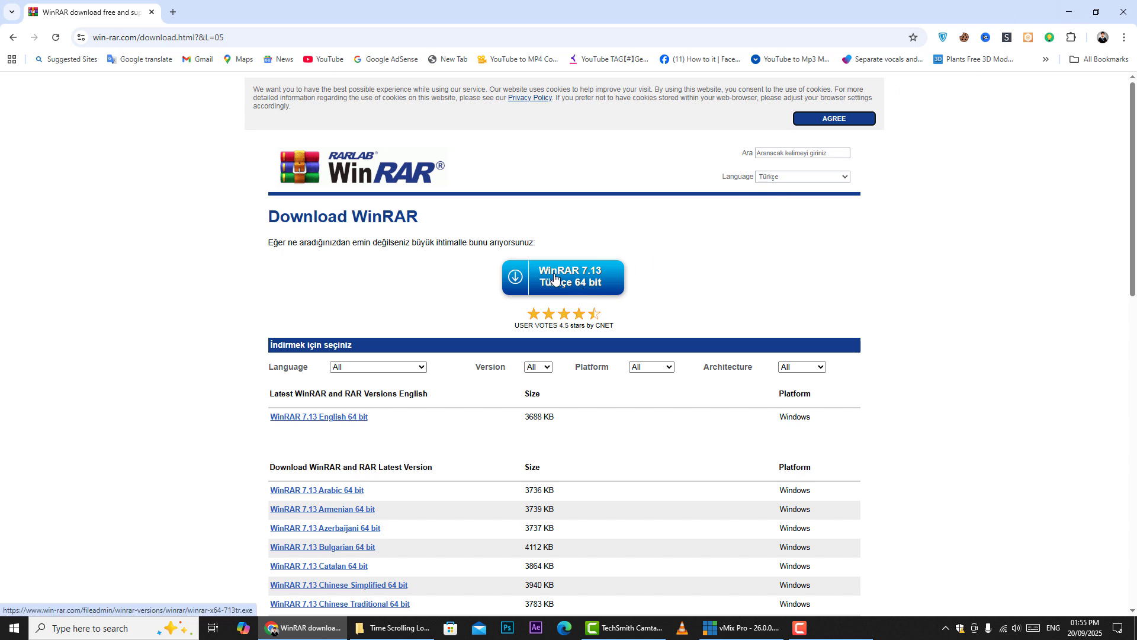
pyautogui.click(1069, 14)
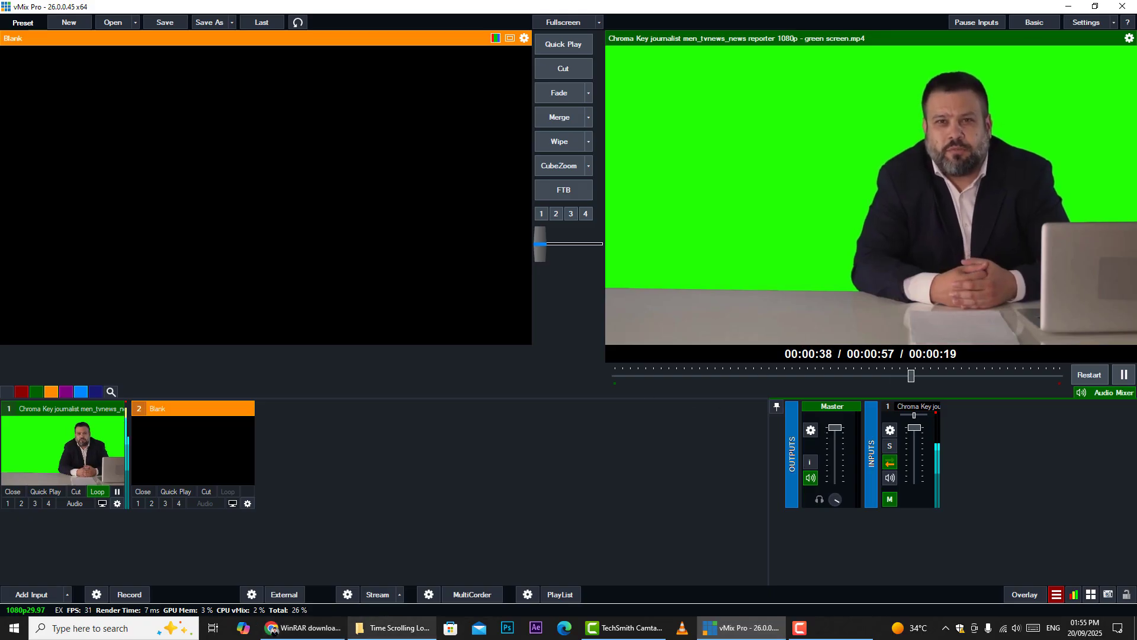
# Browse the Time Text Scrolling Lower third folder and its Time Scrolling Lower third subfolder
pyautogui.click(373, 633)
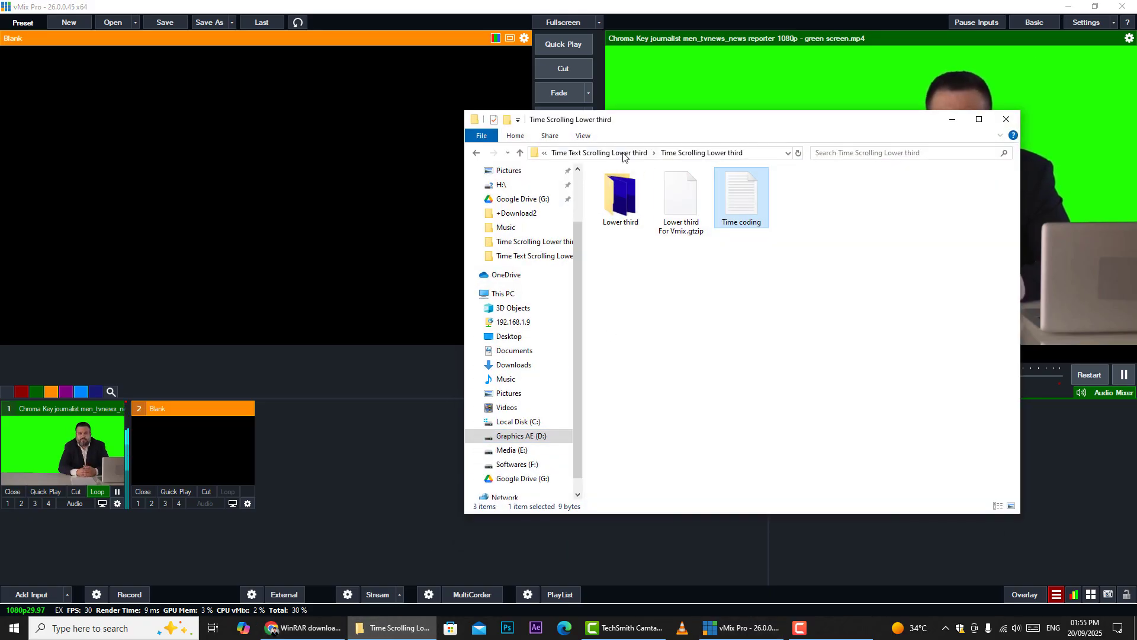
pyautogui.click(698, 152)
pyautogui.click(632, 255)
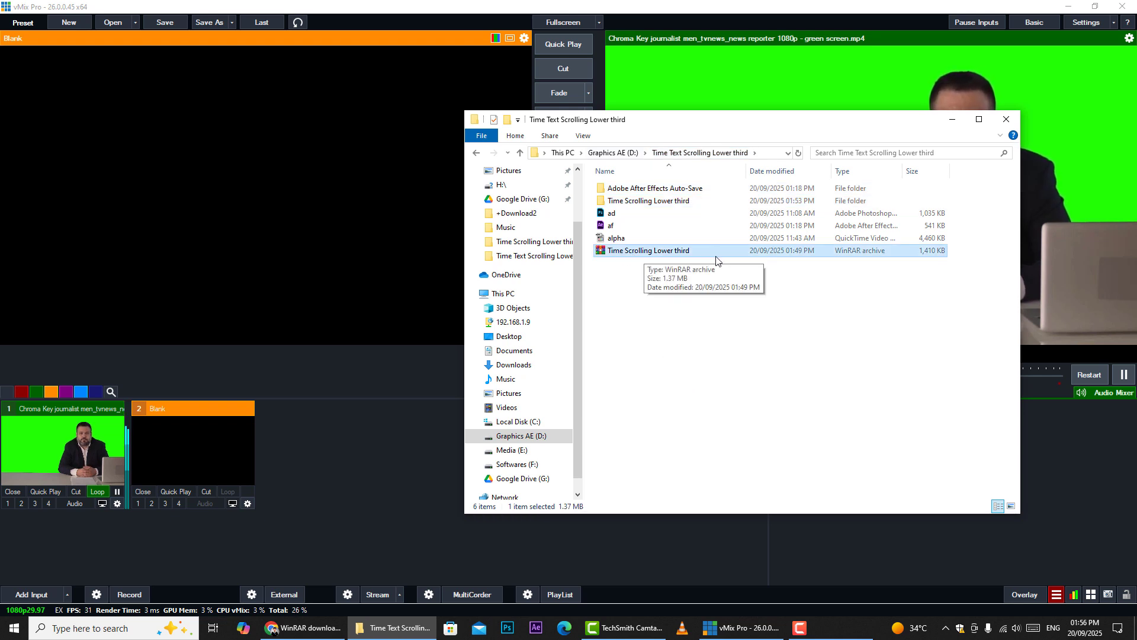
pyautogui.rightClick(635, 252)
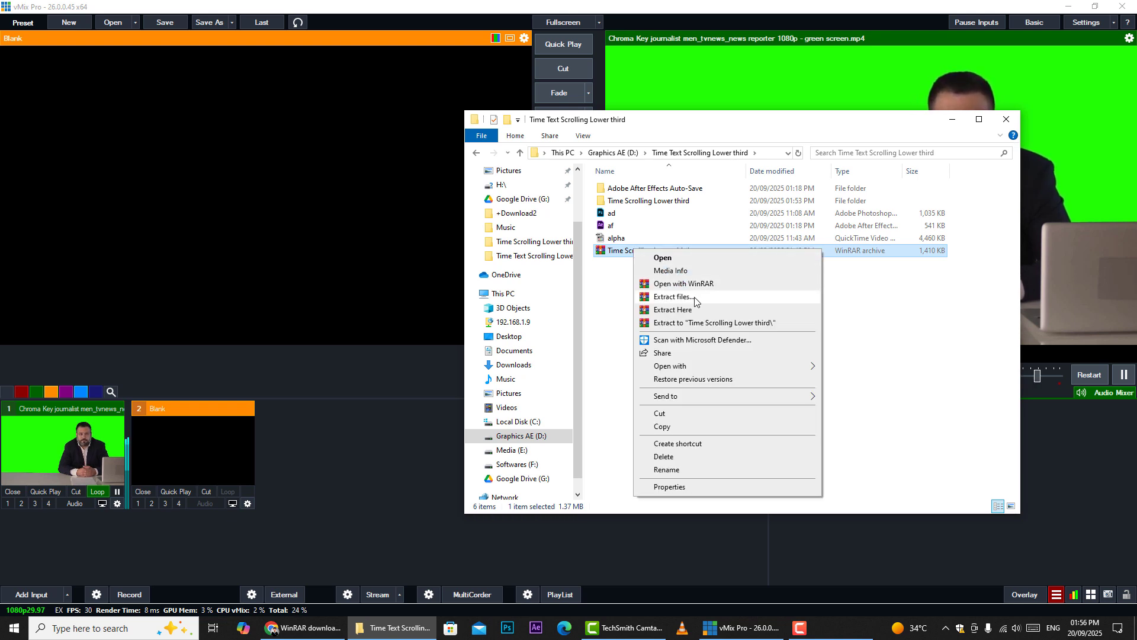
pyautogui.click(645, 204)
pyautogui.doubleClick(645, 202)
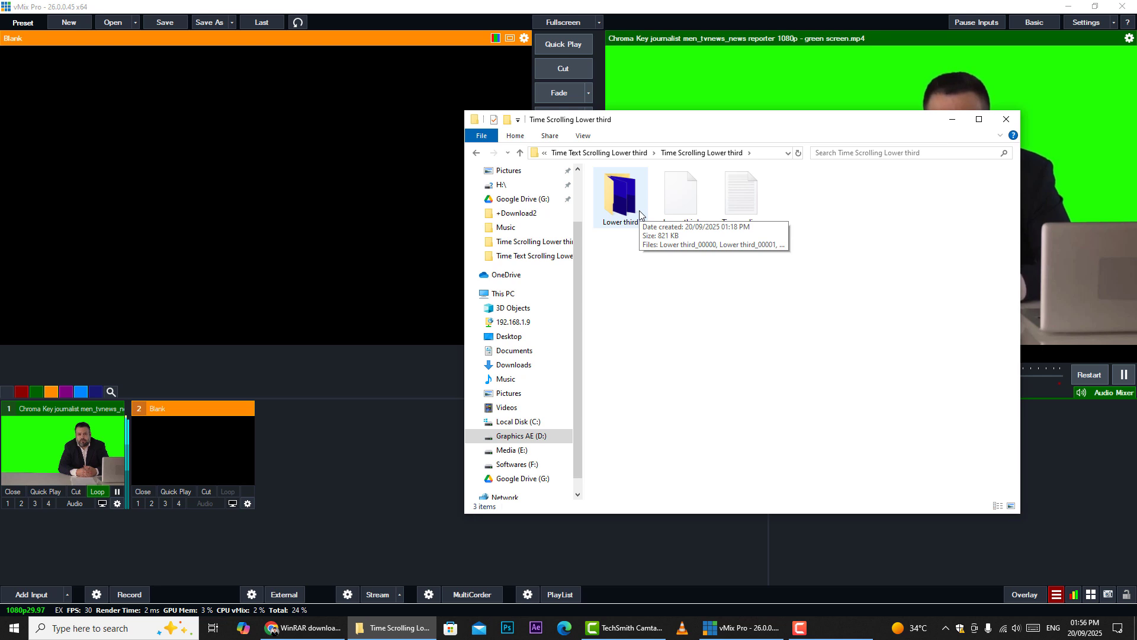
pyautogui.click(954, 120)
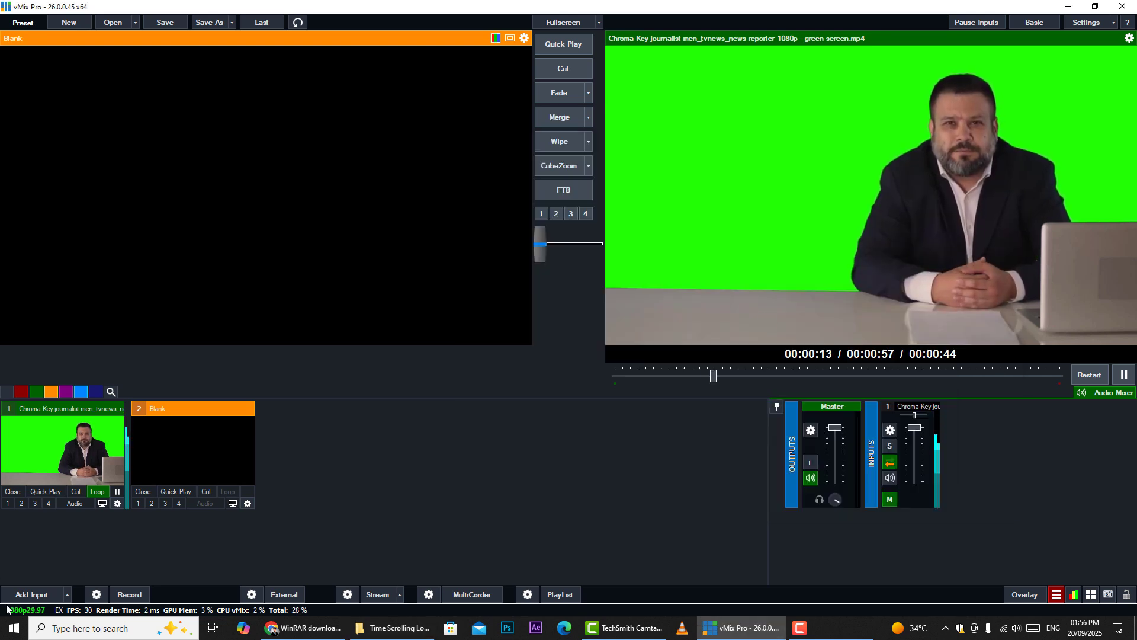
# Add the title template Lower third For Vmix.gtzip from the Time Scrolling Lower third folder as a new input
pyautogui.click(30, 595)
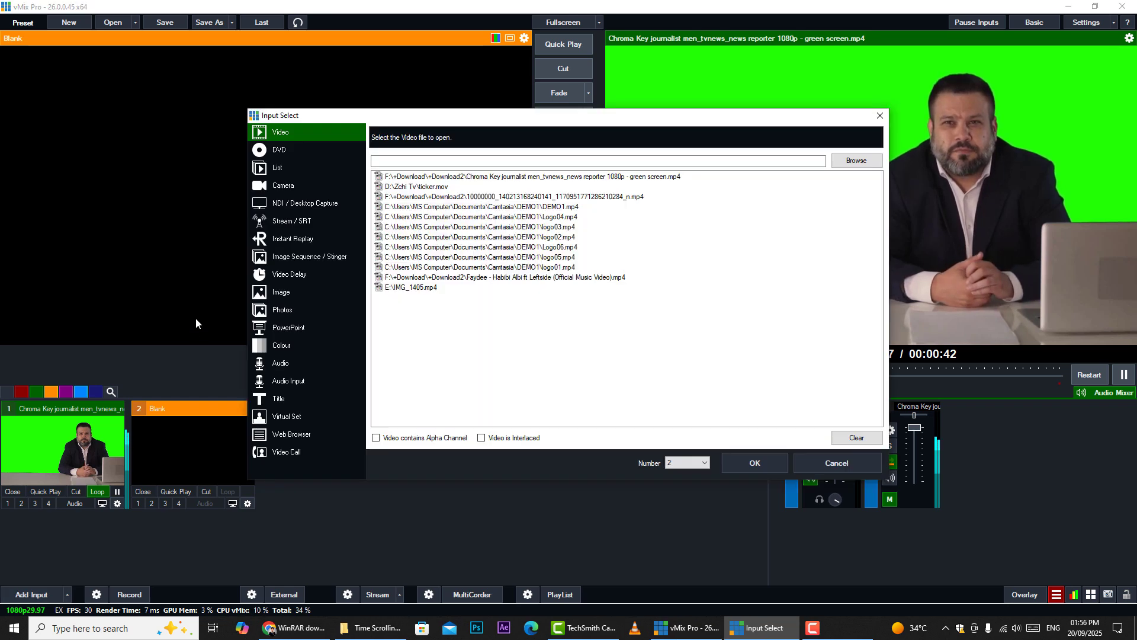
pyautogui.click(285, 398)
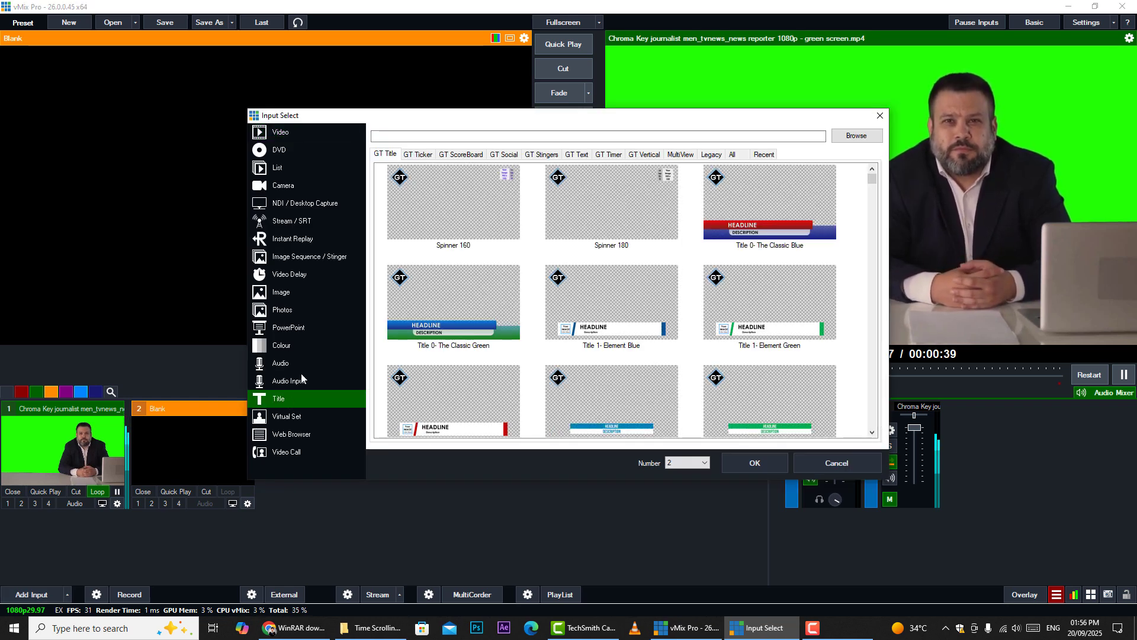
pyautogui.click(850, 140)
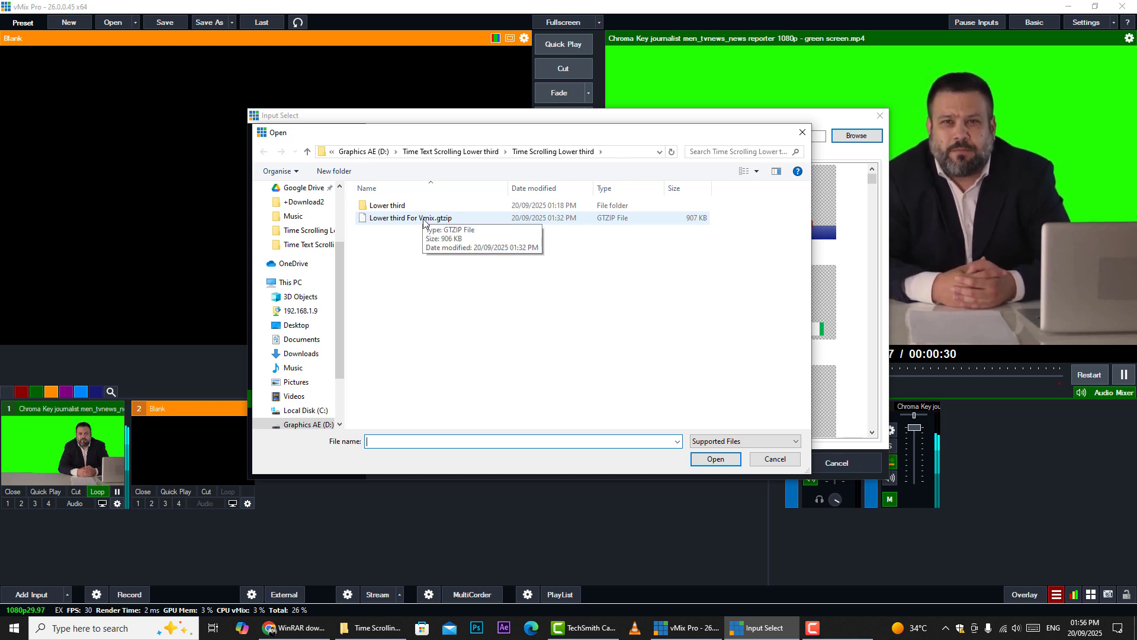
pyautogui.click(401, 219)
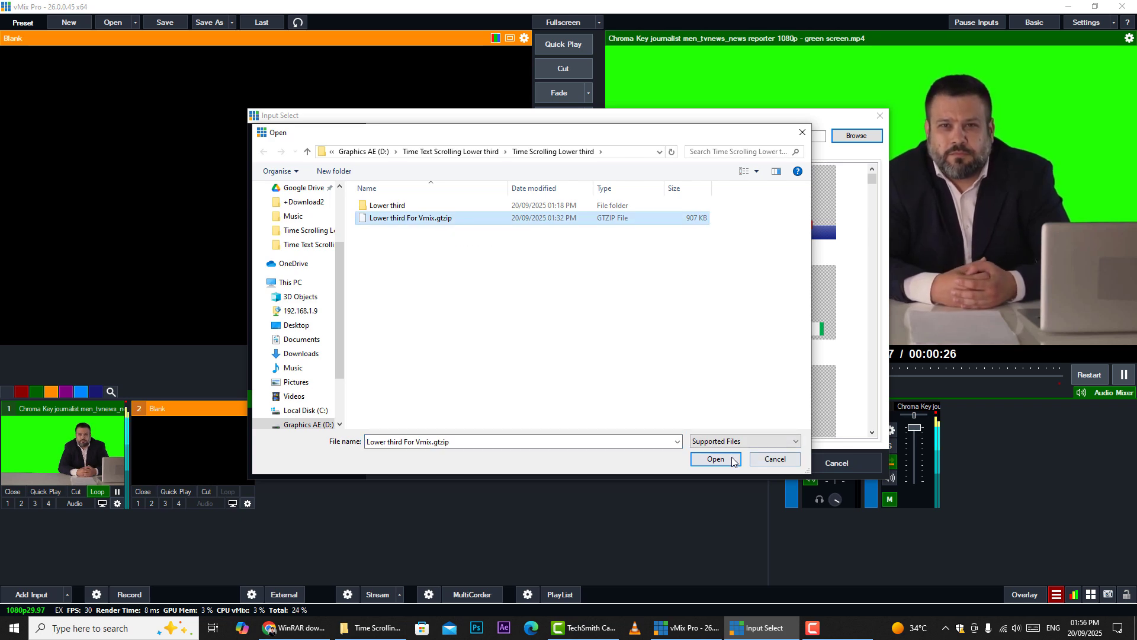
pyautogui.click(715, 459)
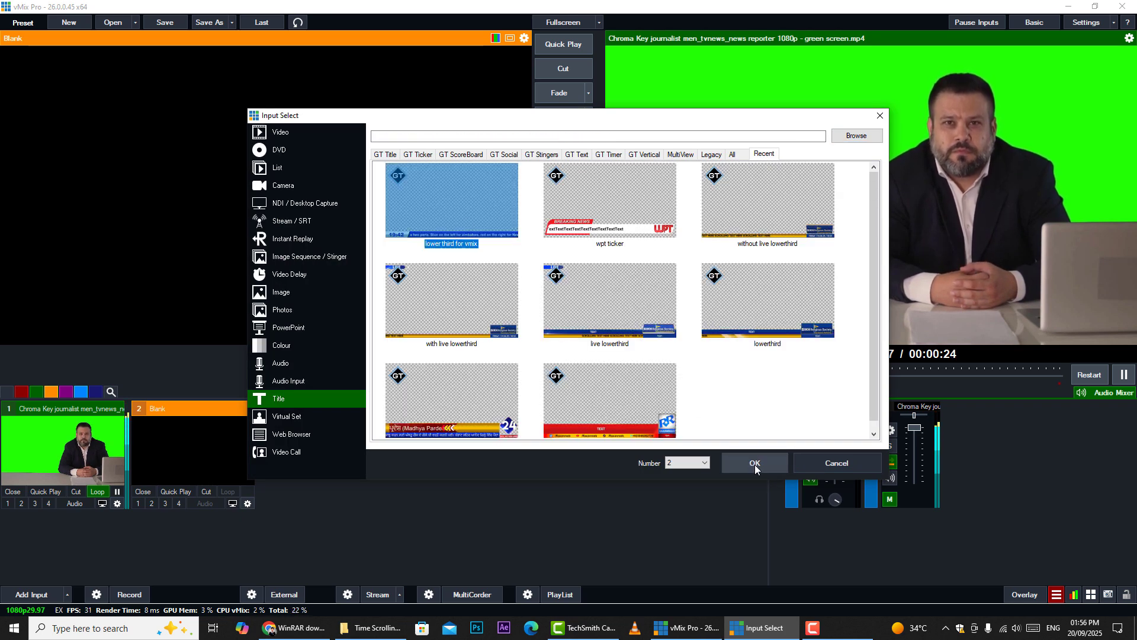
pyautogui.click(757, 461)
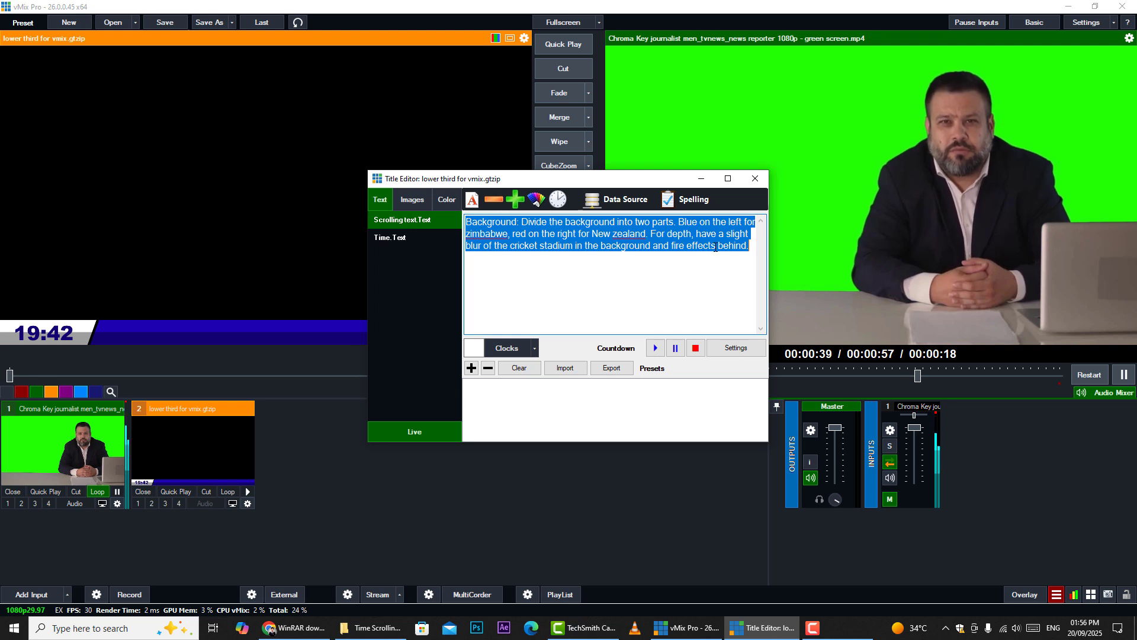
# Replace the Scrolling text field's content with placeholder letters
pyautogui.click(715, 246)
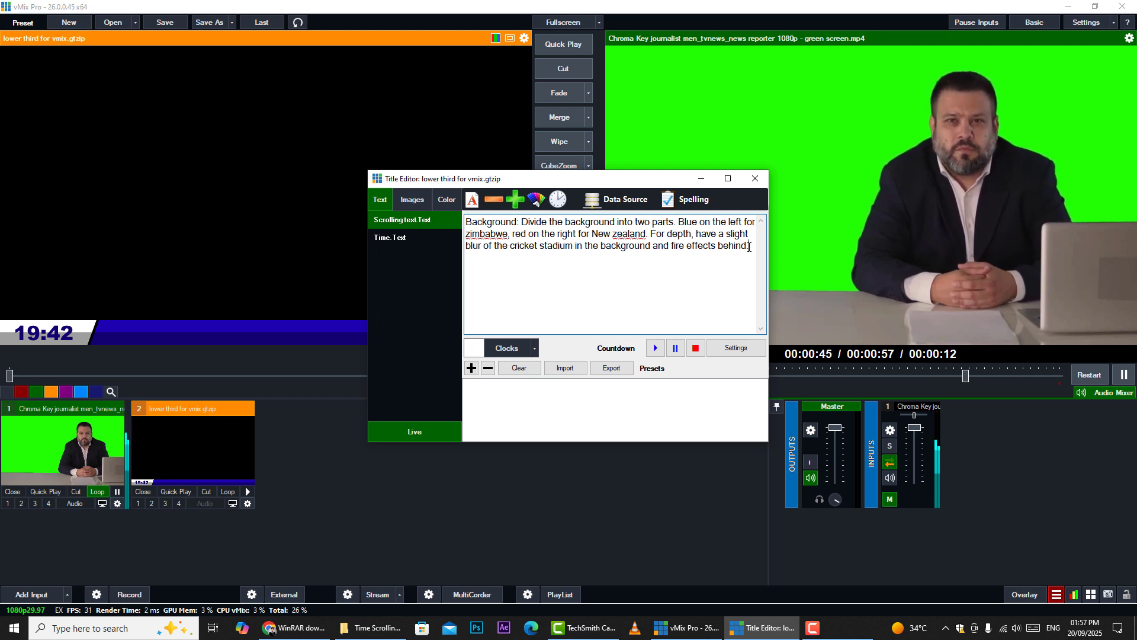
pyautogui.moveTo(750, 246); pyautogui.dragTo(609, 248)
pyautogui.moveTo(743, 246); pyautogui.dragTo(447, 217)
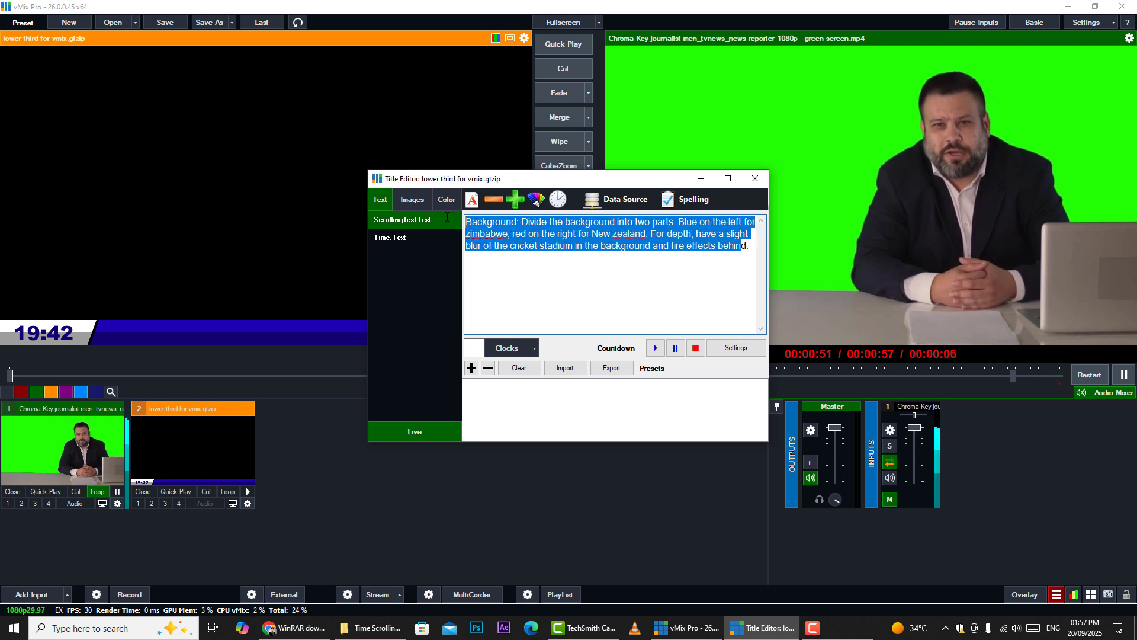
pyautogui.press('BackSpace')
pyautogui.write('f')
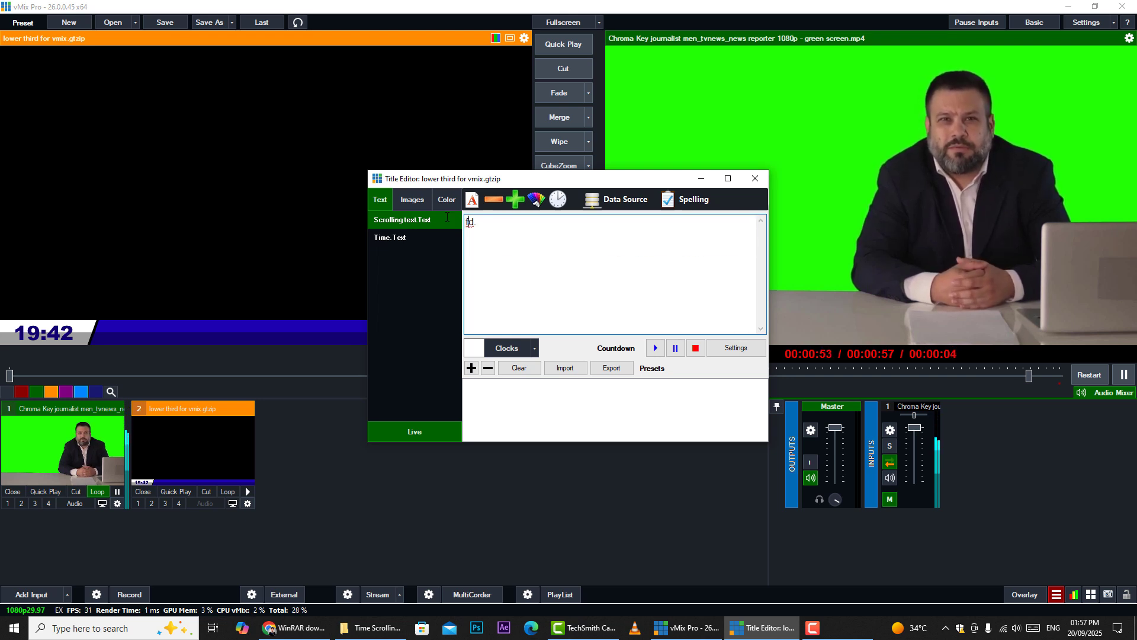
pyautogui.write('fffffffffffffffffffffffghggg')
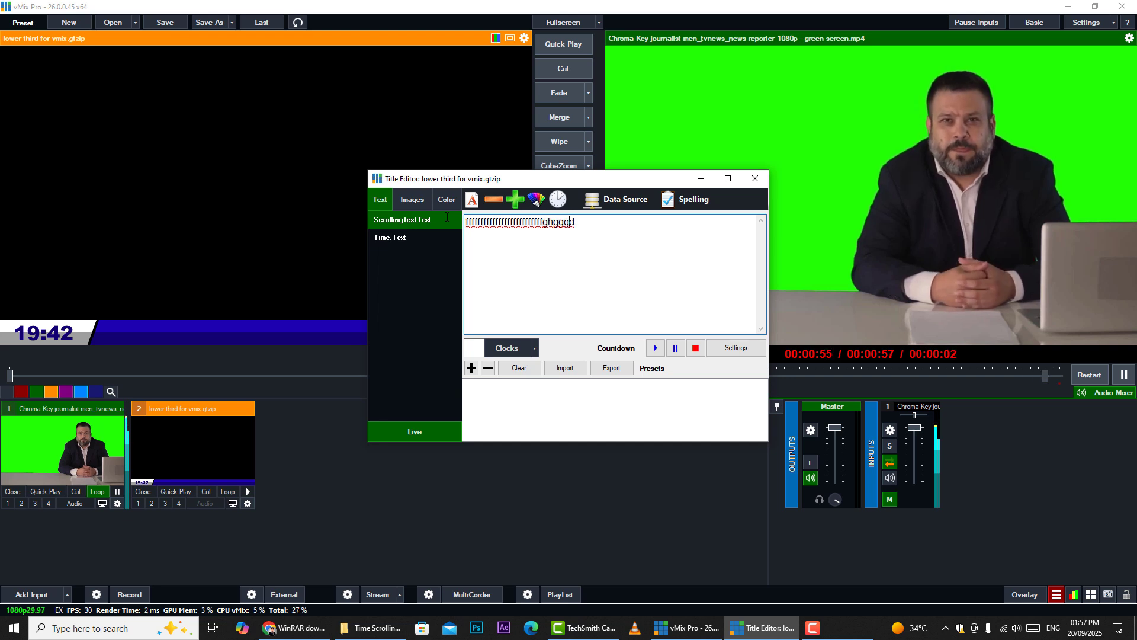
pyautogui.write('hjjjkkk')
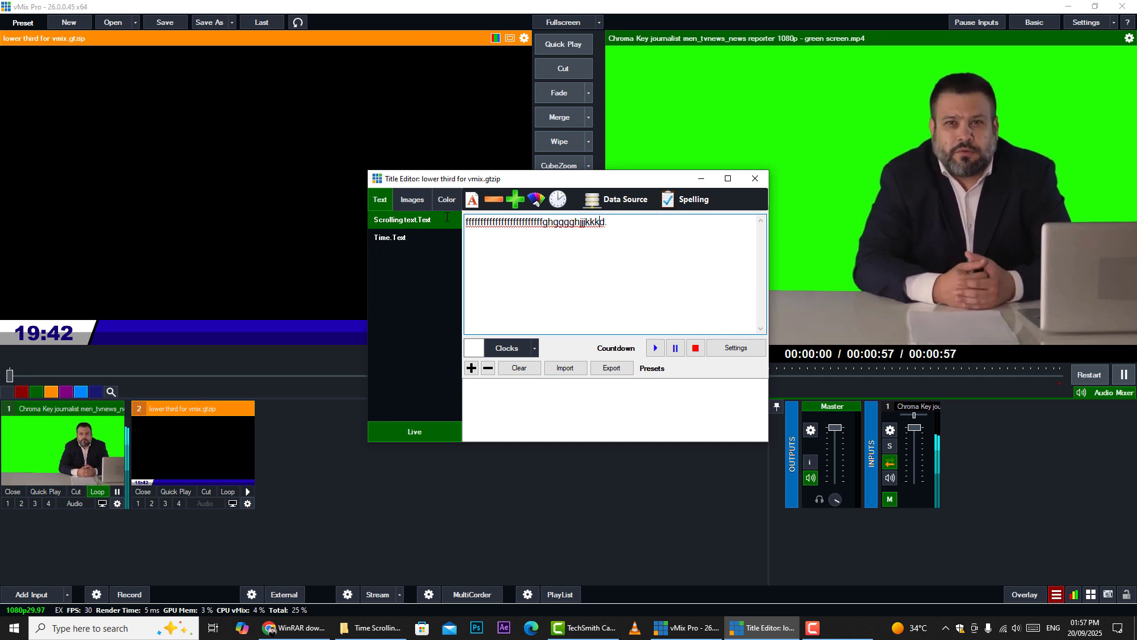
# Open the Time text field, inspect its font settings, and select its time value
pyautogui.click(405, 239)
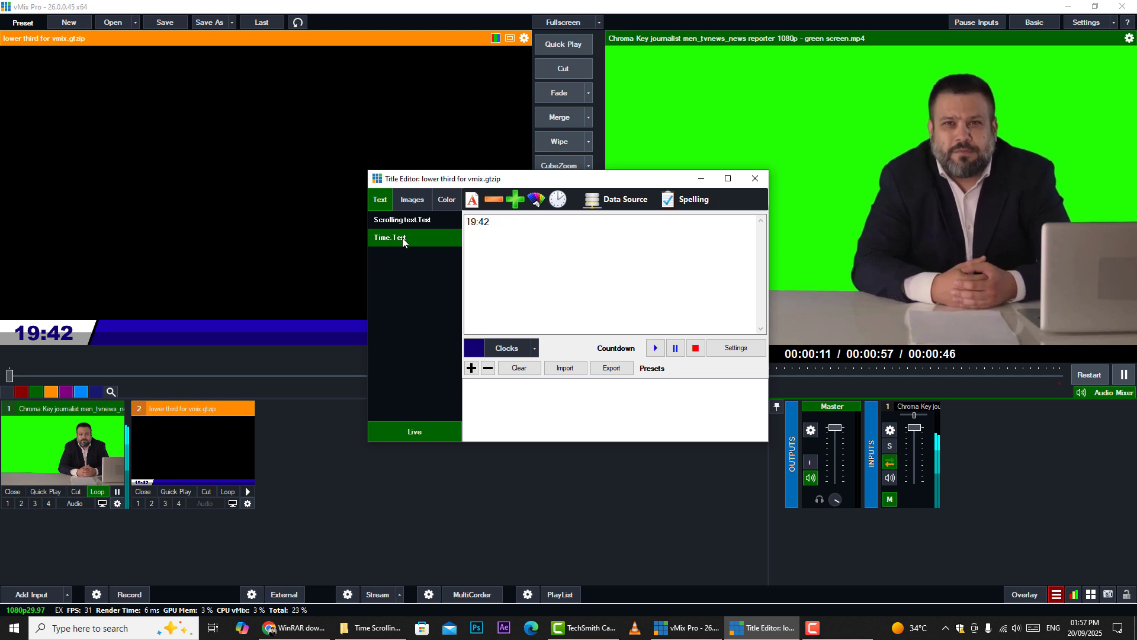
pyautogui.click(477, 199)
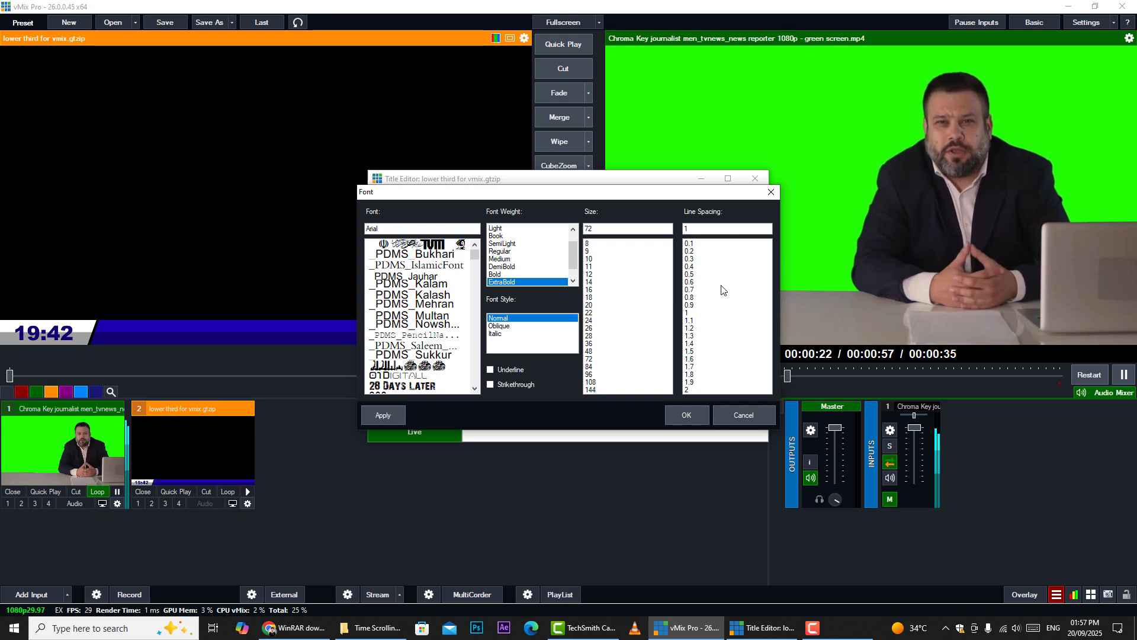
pyautogui.click(770, 192)
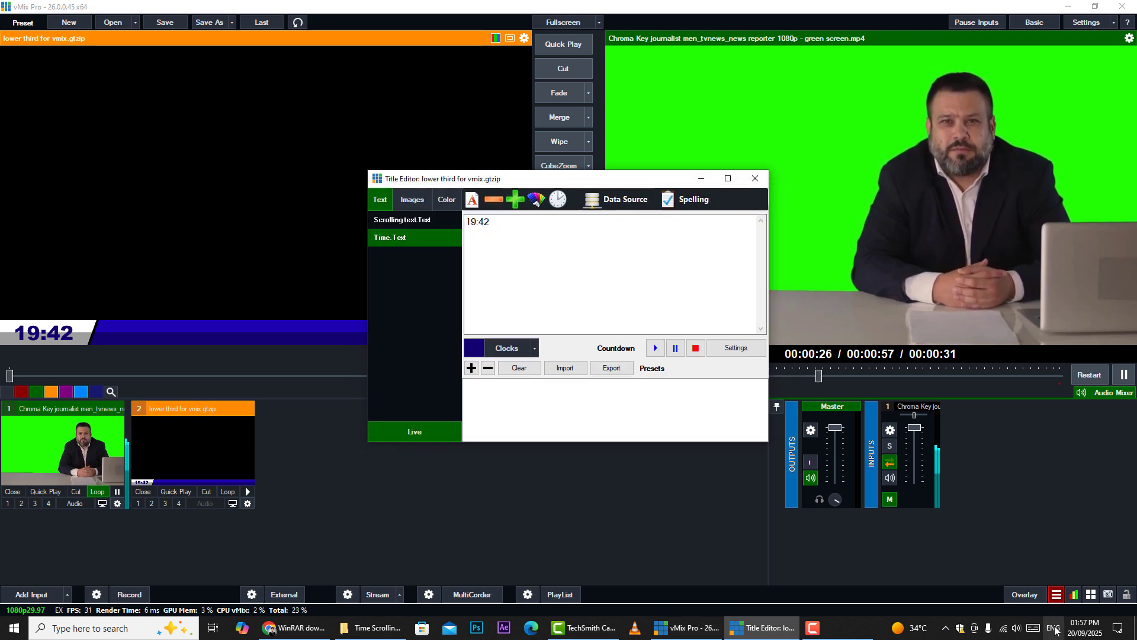
pyautogui.click(499, 223)
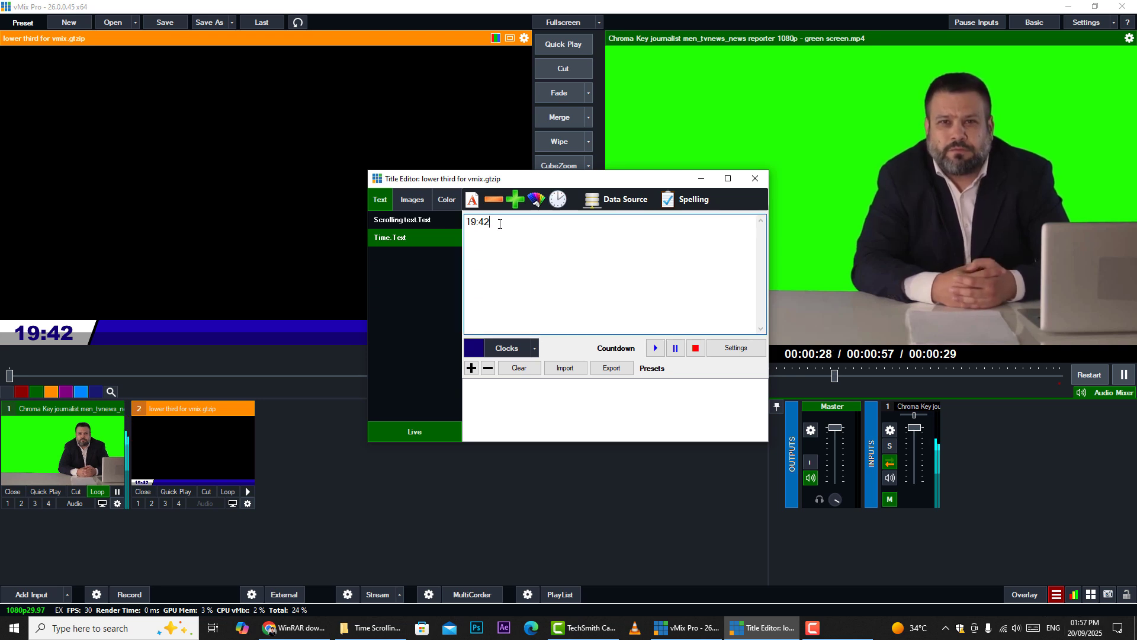
pyautogui.moveTo(499, 223); pyautogui.dragTo(463, 225)
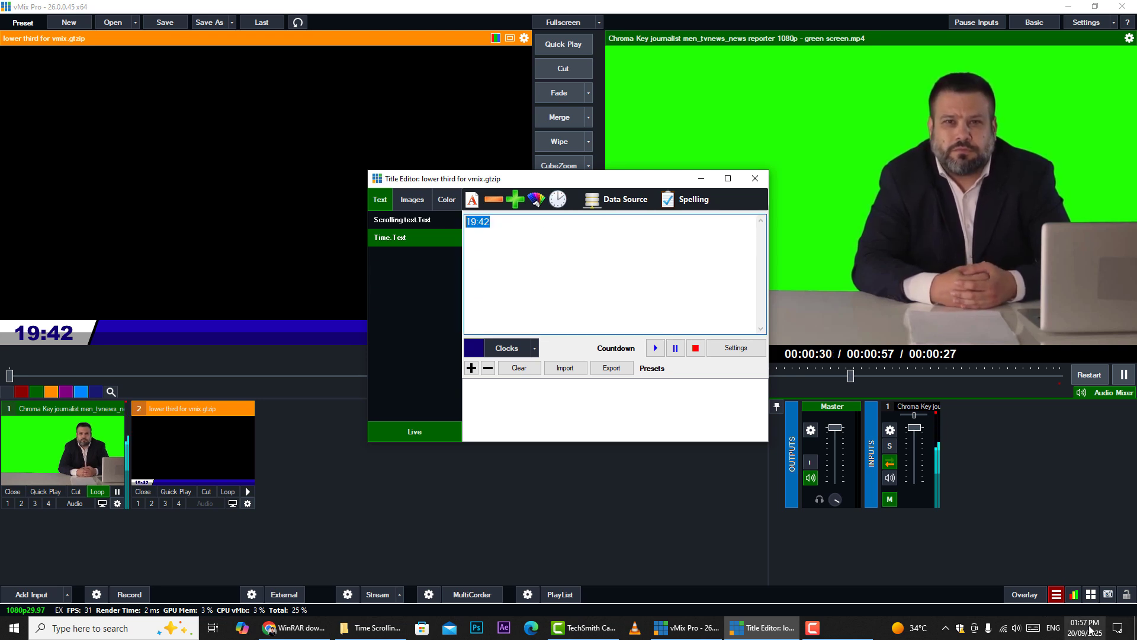
# Add a Text data source linked to the Time coding file from the Time Scrolling Lower third folder
pyautogui.click(622, 201)
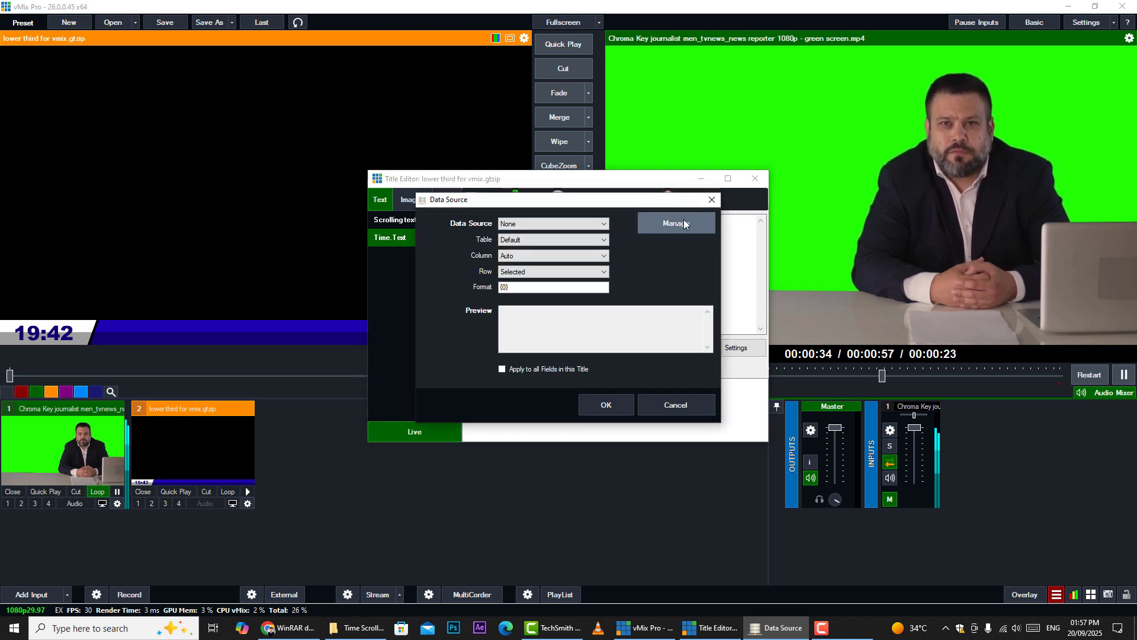
pyautogui.click(685, 223)
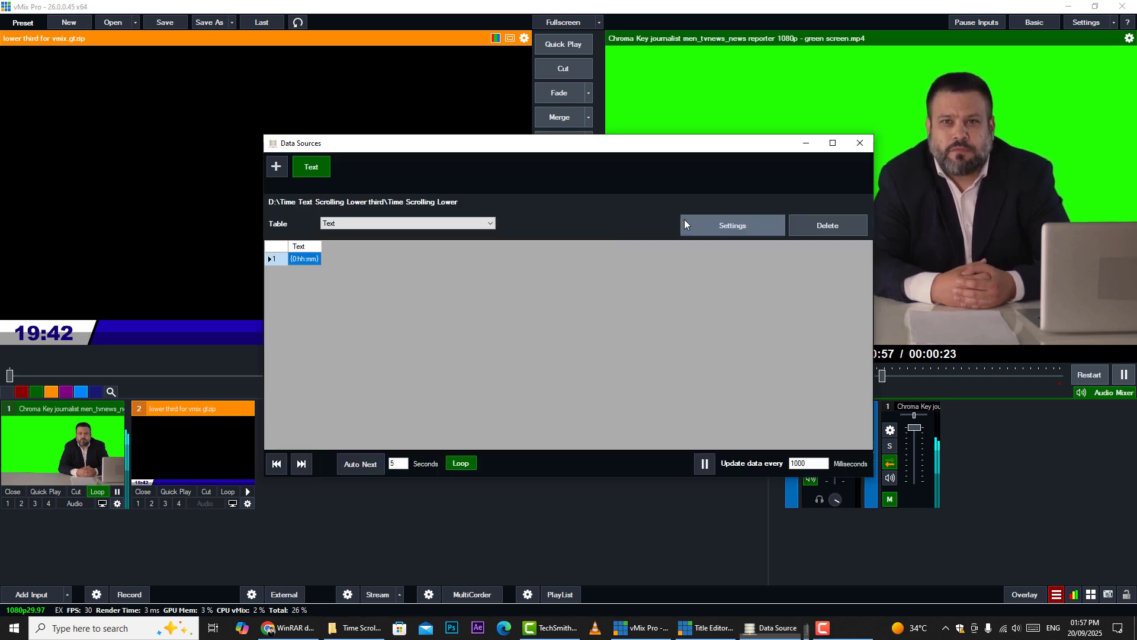
pyautogui.click(286, 164)
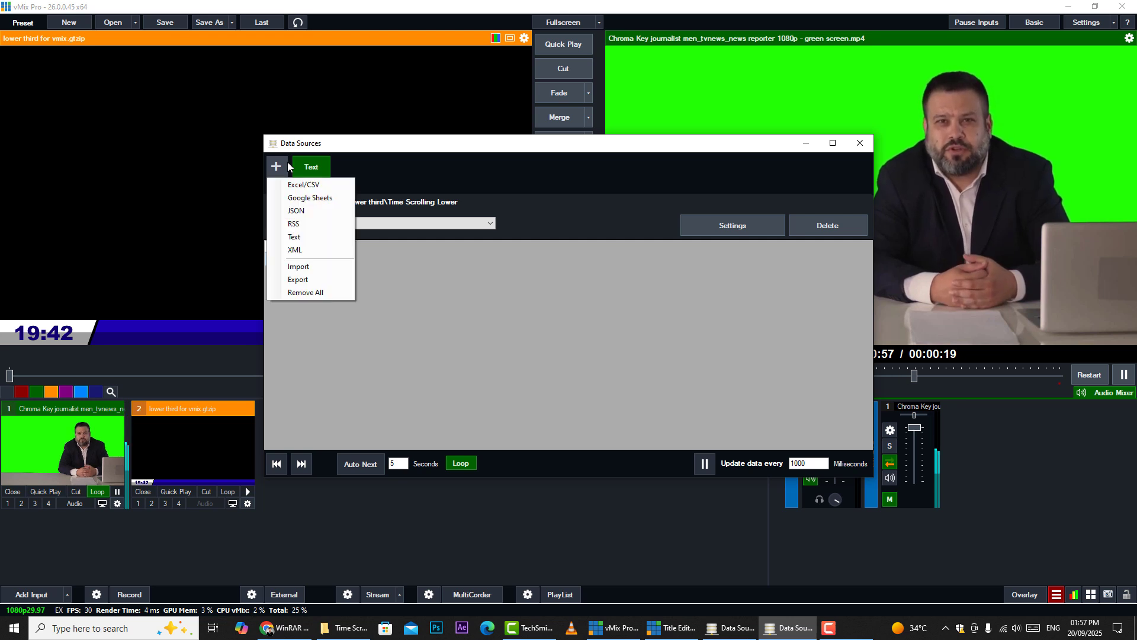
pyautogui.click(303, 236)
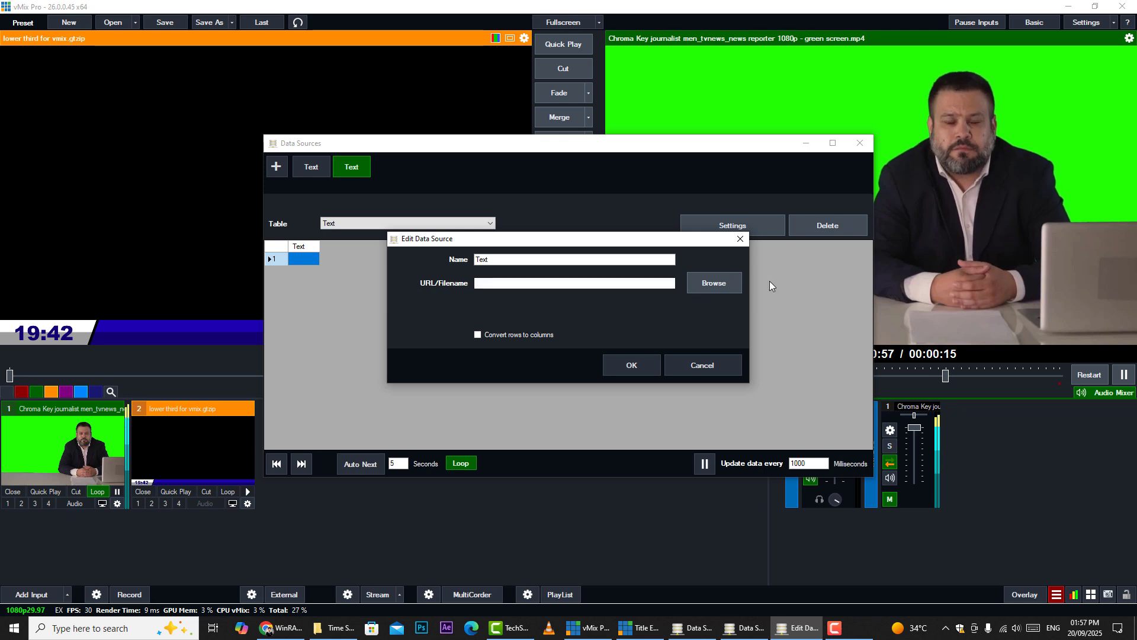
pyautogui.click(714, 283)
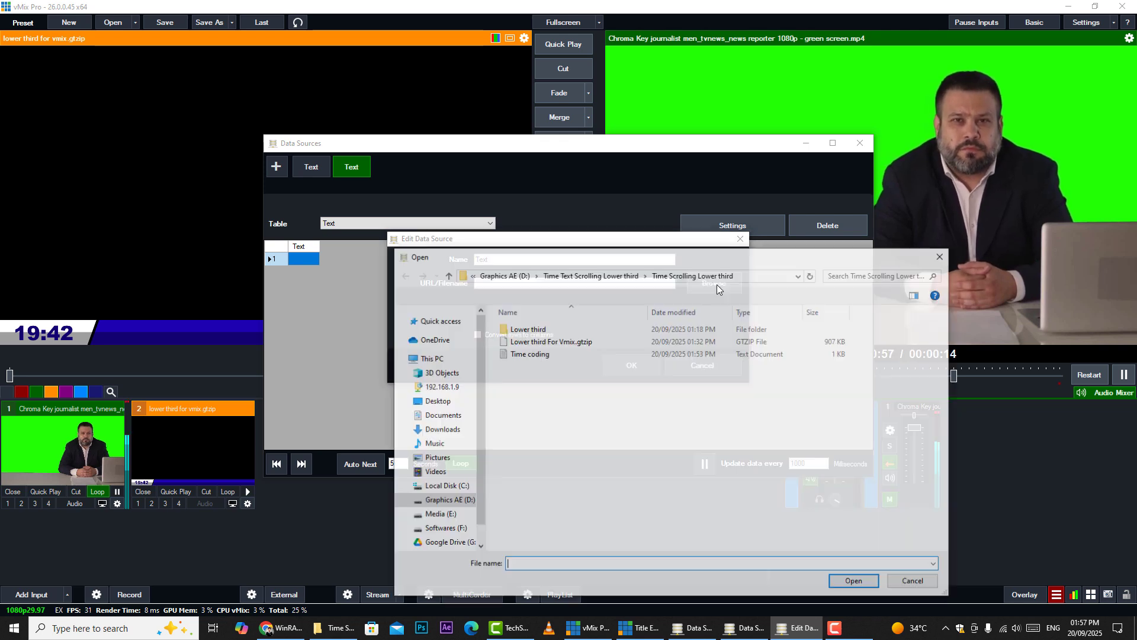
pyautogui.click(542, 354)
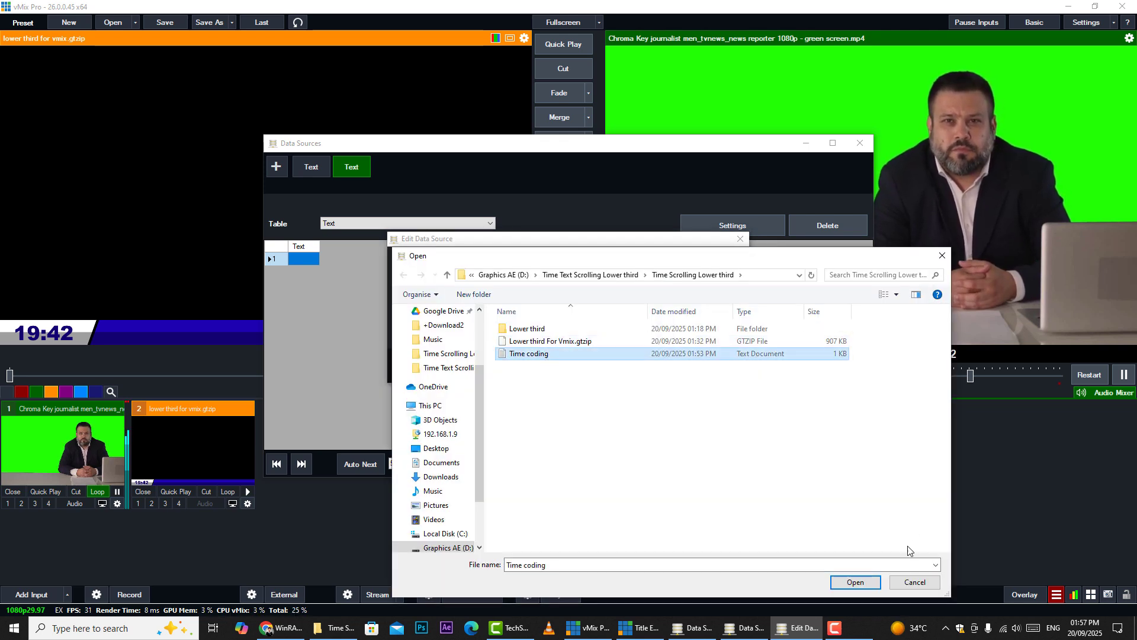
pyautogui.click(865, 584)
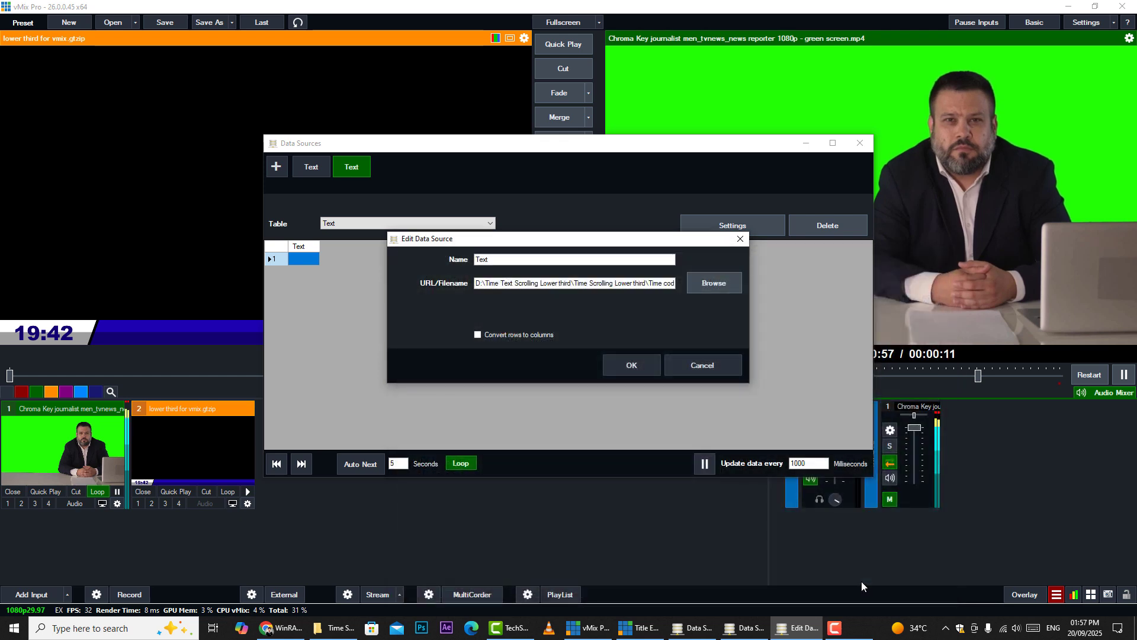
pyautogui.click(624, 368)
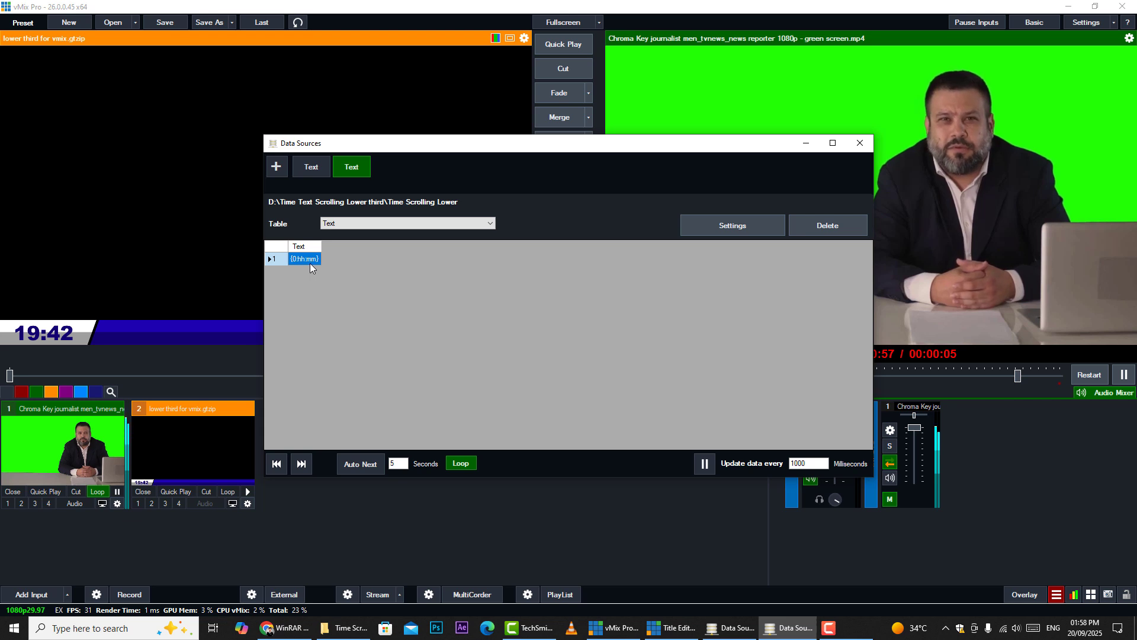
# Delete the duplicate Text data source and close the Data Sources manager
pyautogui.click(311, 167)
pyautogui.click(819, 230)
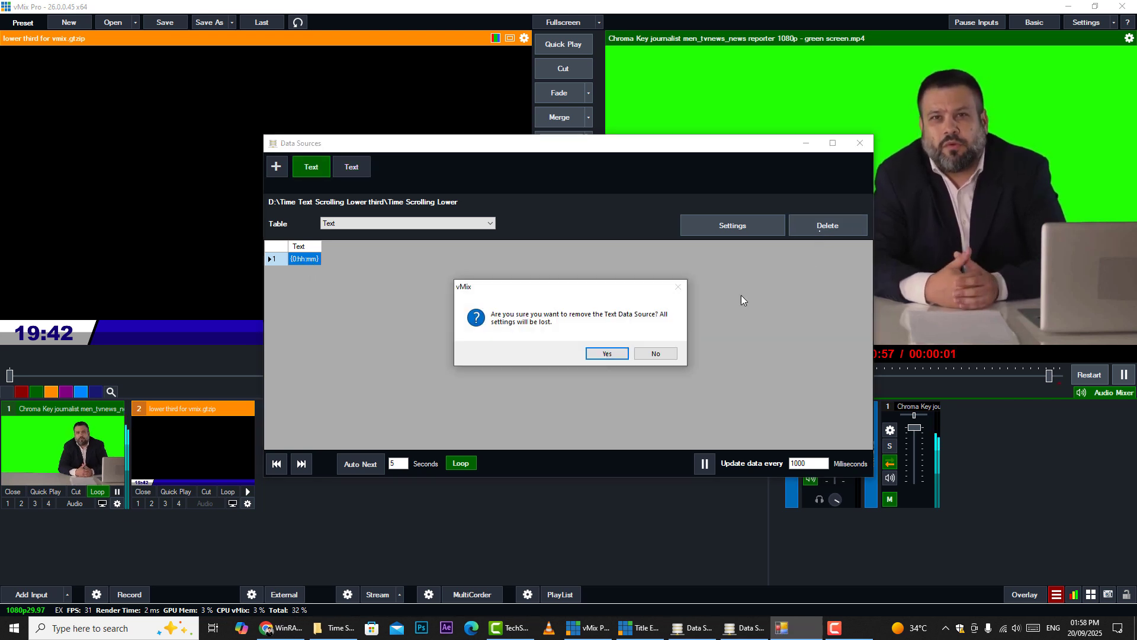
pyautogui.click(607, 355)
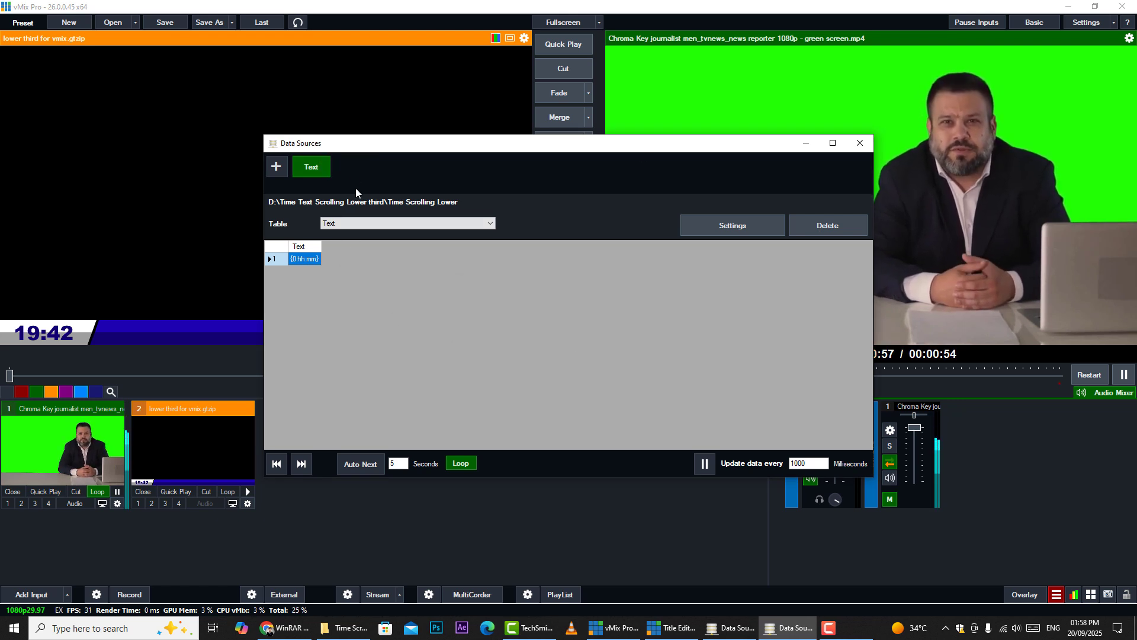
pyautogui.click(860, 143)
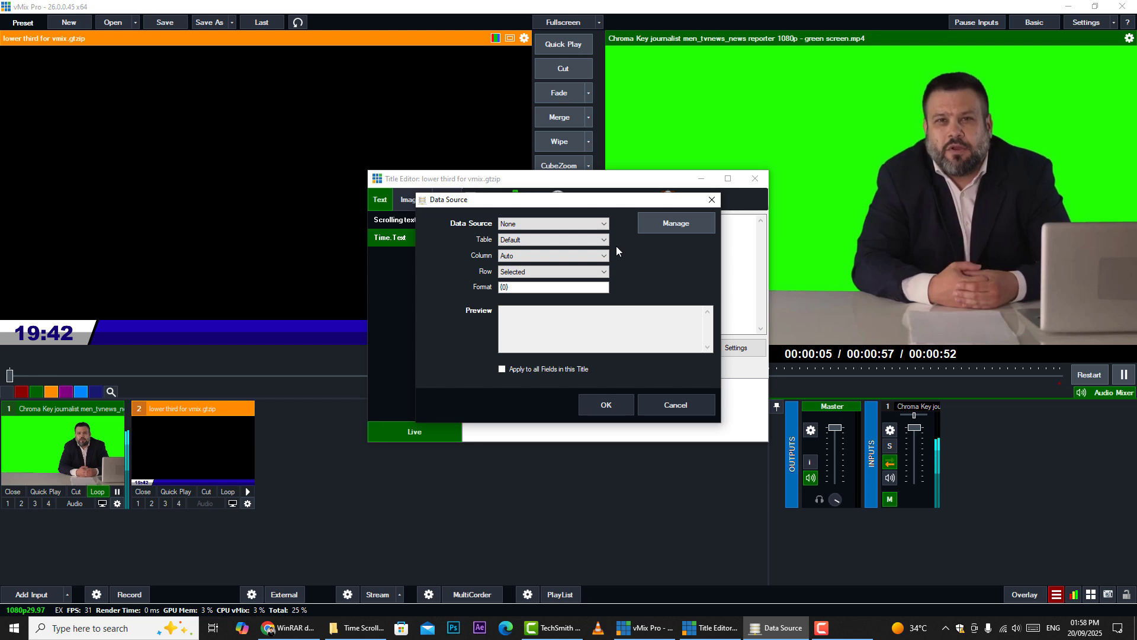
# Link the Time text field to the Text data source, table Text, column Text, then close the Title Editor
pyautogui.click(580, 225)
pyautogui.click(548, 243)
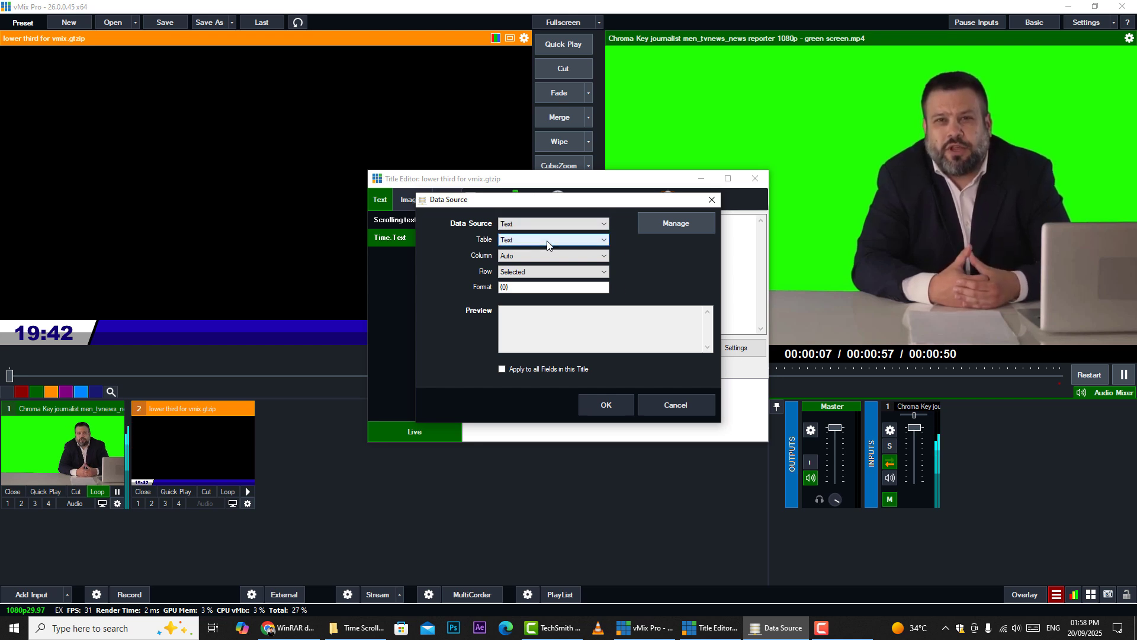
pyautogui.click(543, 255)
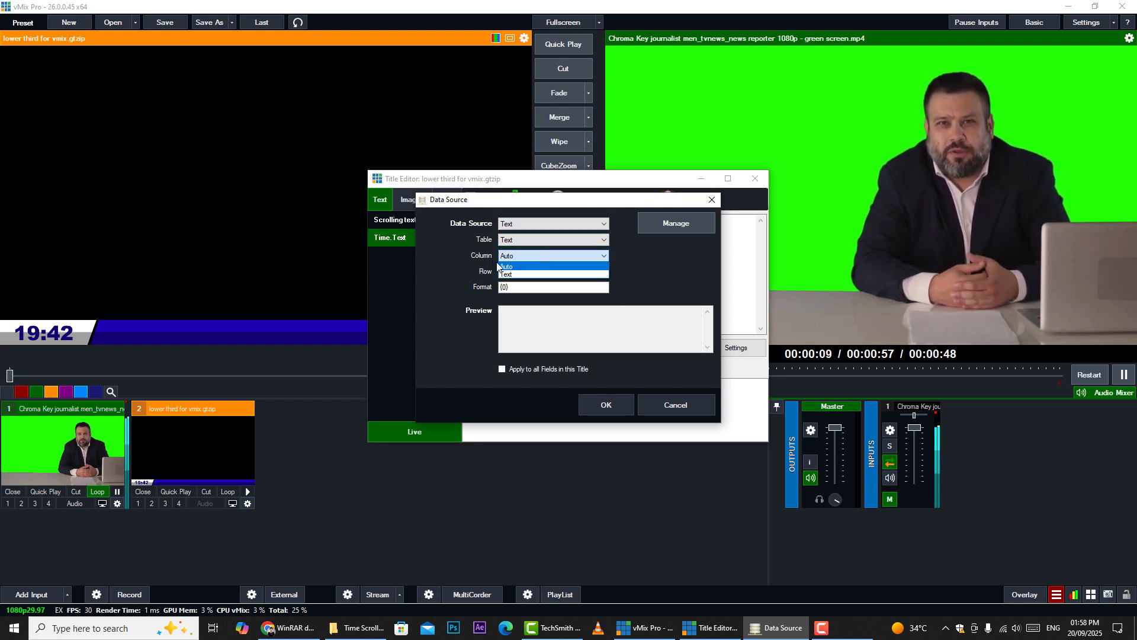
pyautogui.click(524, 274)
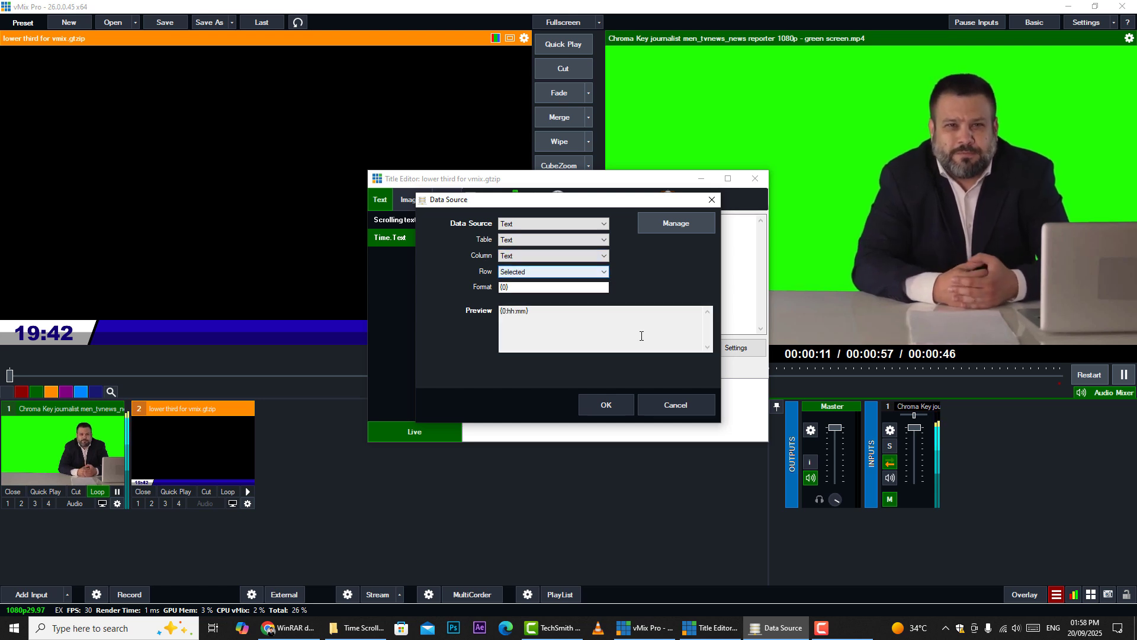
pyautogui.click(610, 406)
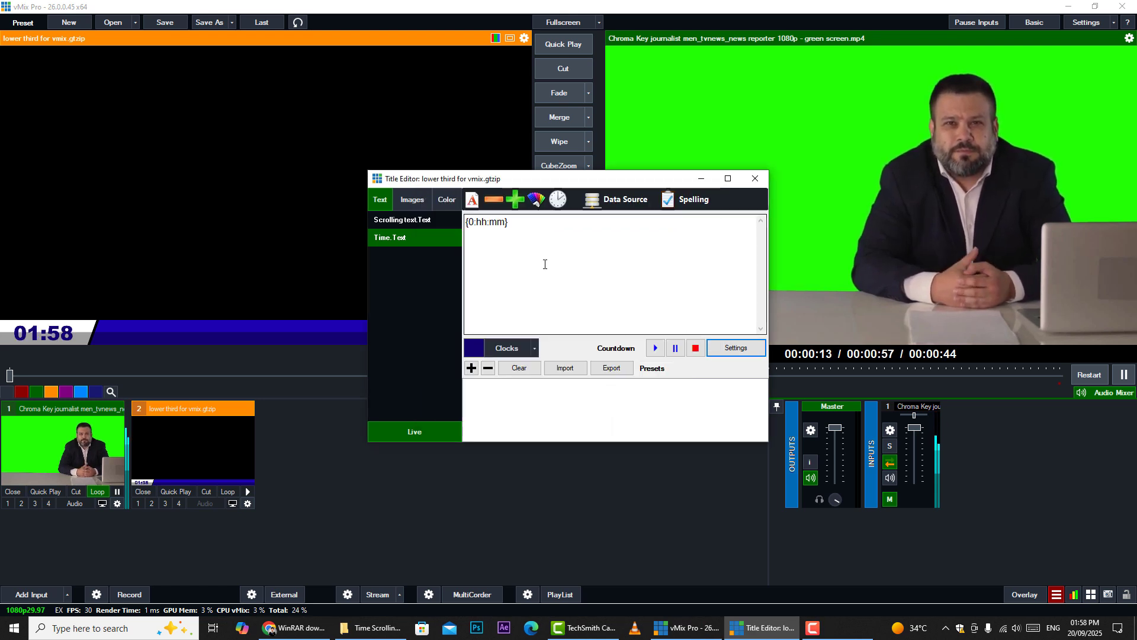
pyautogui.moveTo(548, 184); pyautogui.dragTo(384, 308)
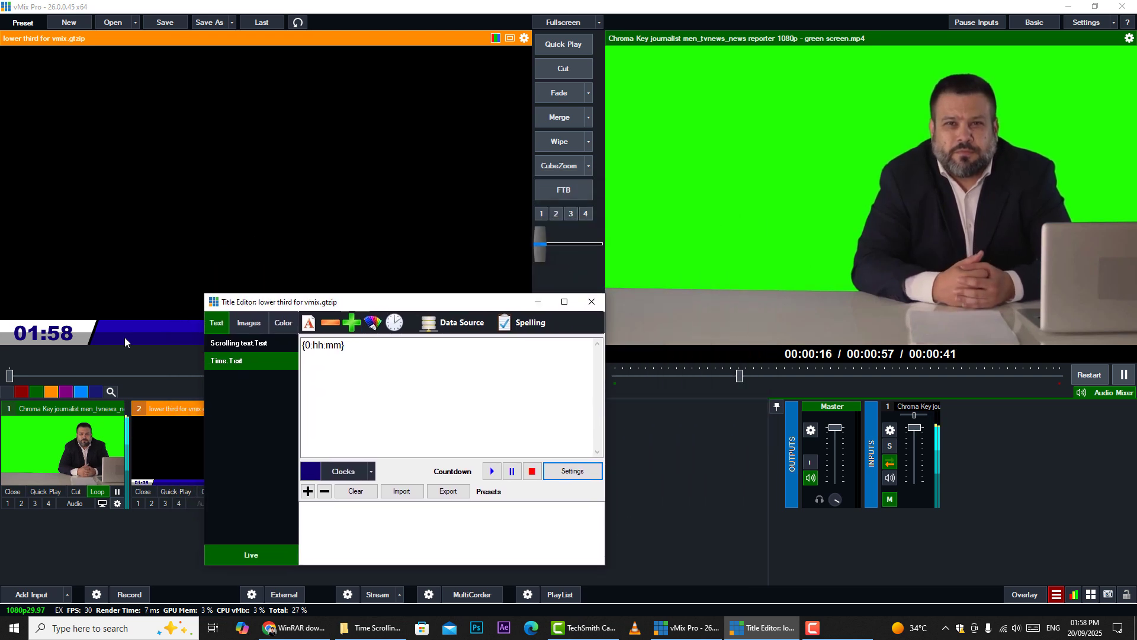
pyautogui.click(602, 303)
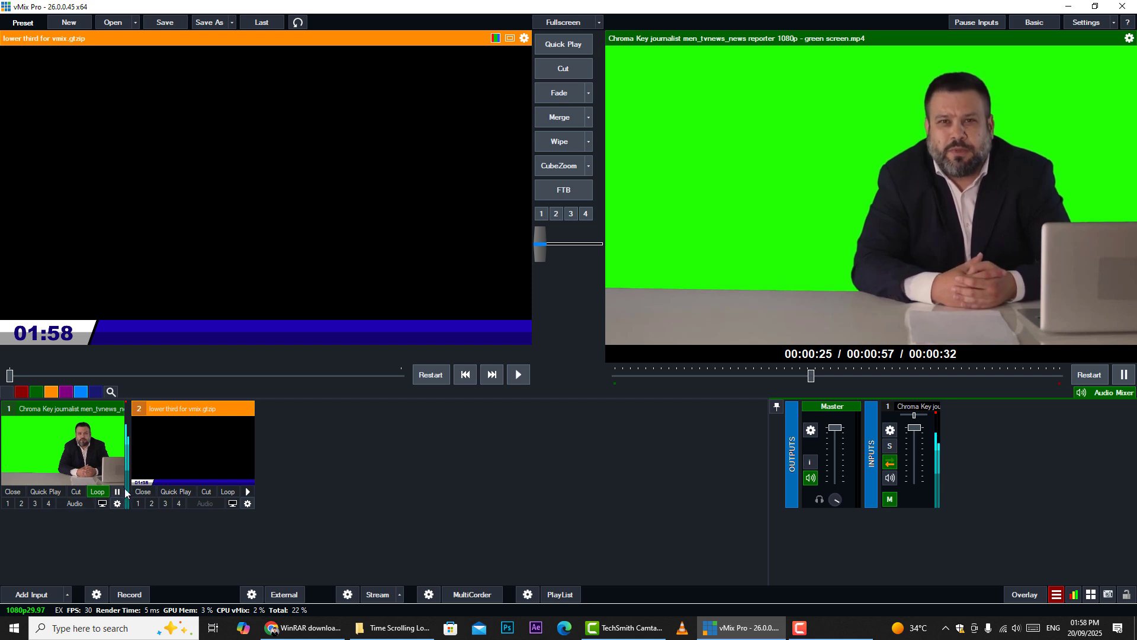
# Put the lower-third title on Overlay 2 and compare its clock with the Windows system clock
pyautogui.click(152, 504)
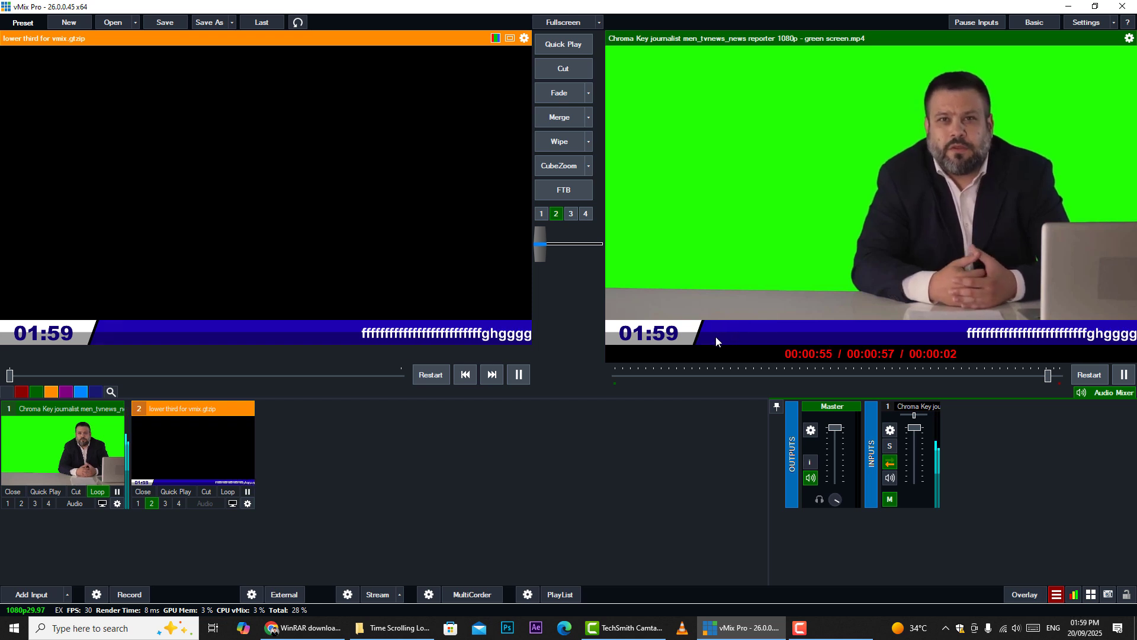
pyautogui.click(1085, 628)
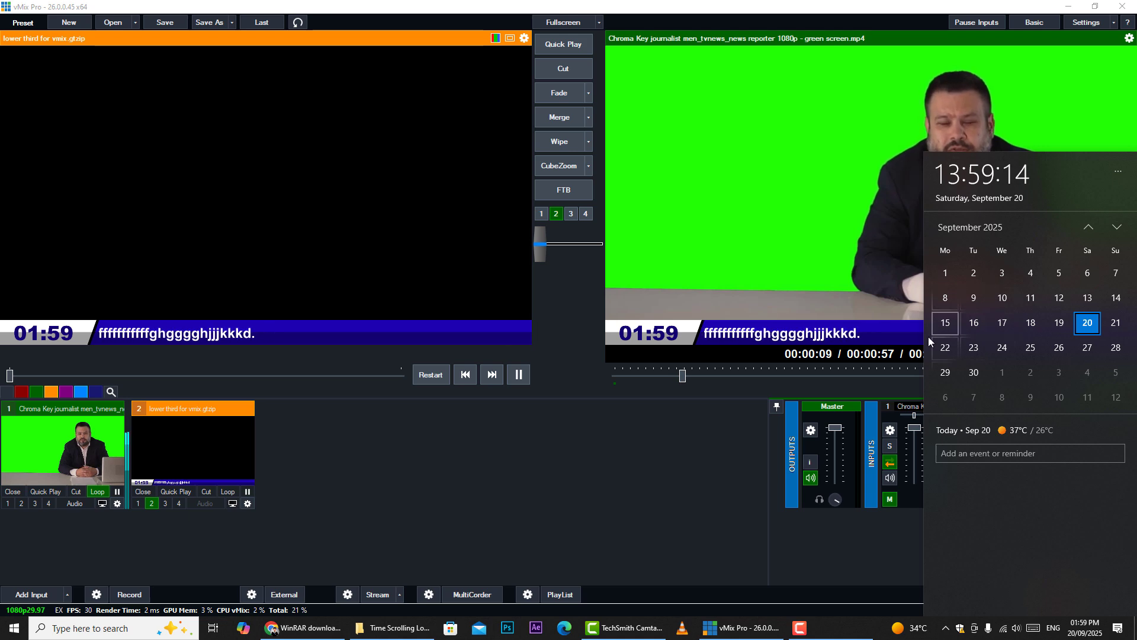
pyautogui.click(581, 424)
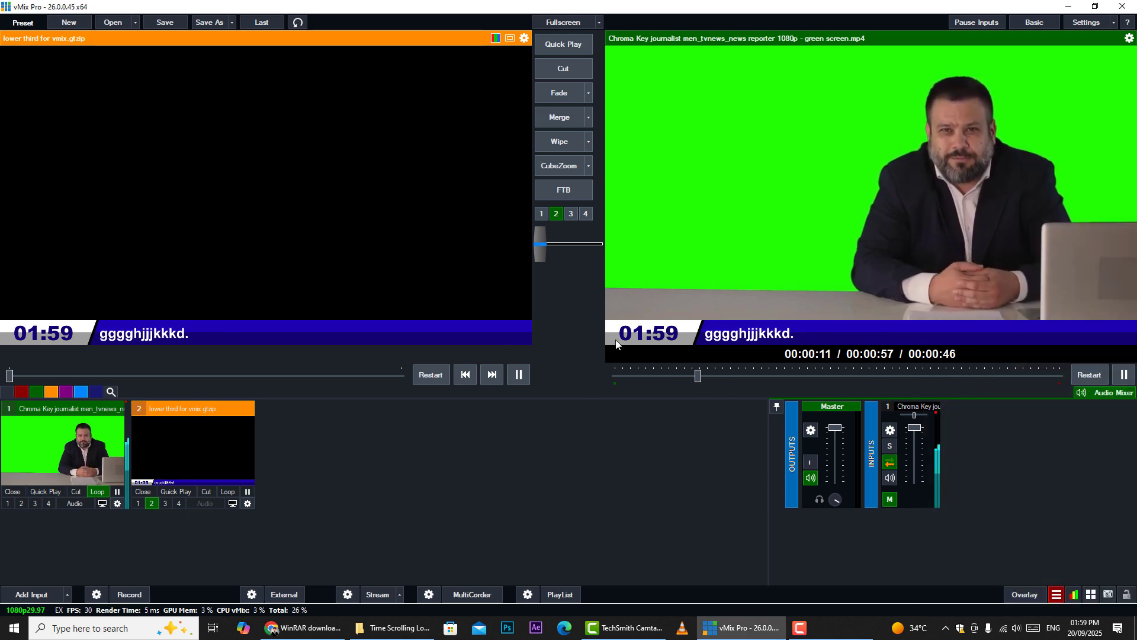